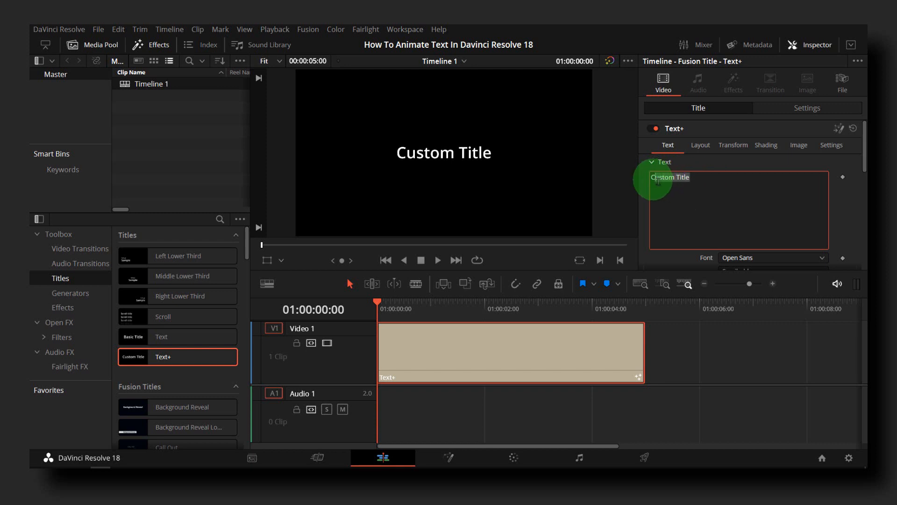
Look through the title's text, font and size options, and display its transform settings
scroll(694, 189, "down", 2)
scroll(686, 173, "down", 1)
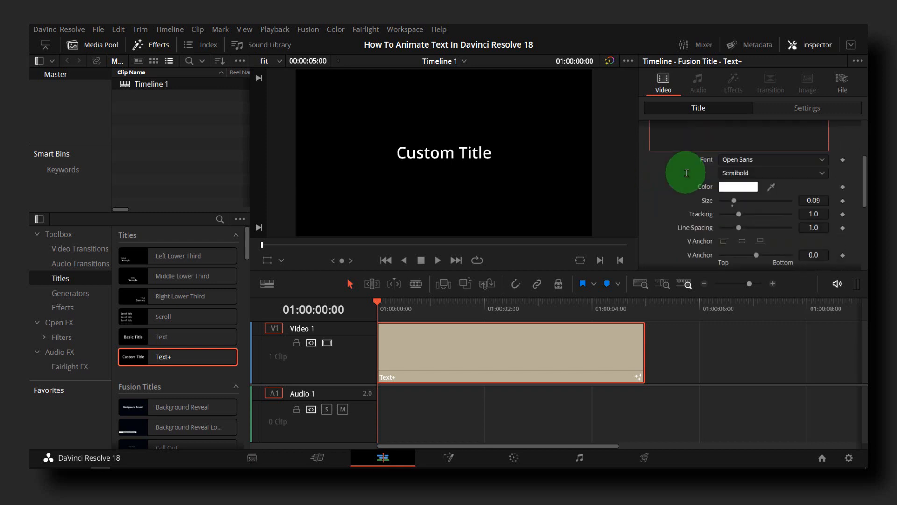
scroll(687, 175, "up", 2)
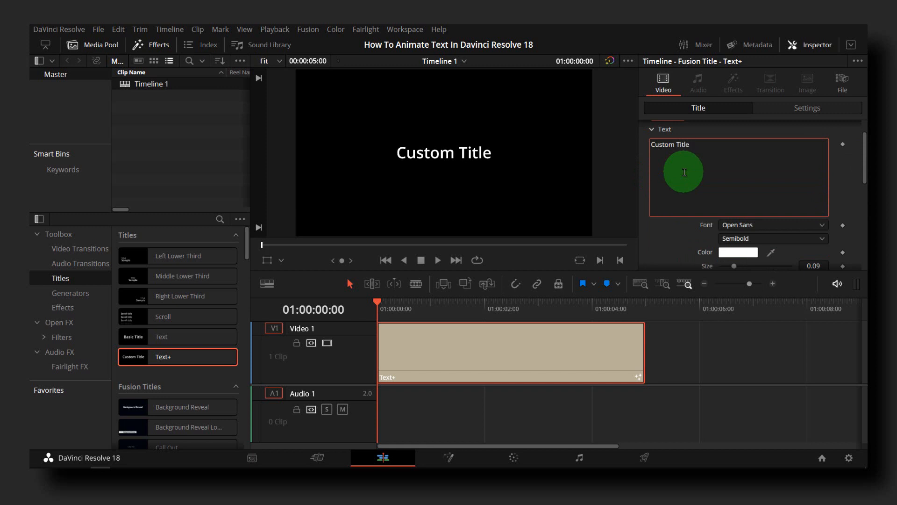
scroll(683, 171, "down", 2)
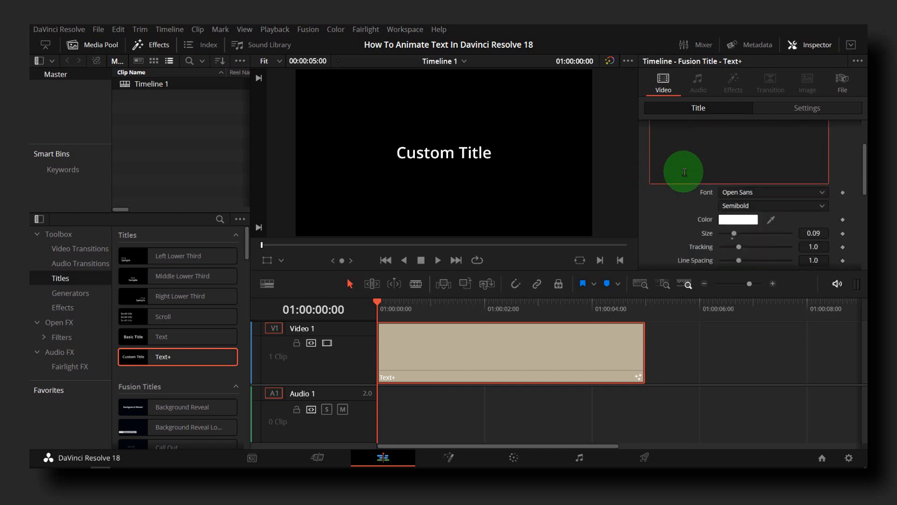
left_click(777, 112)
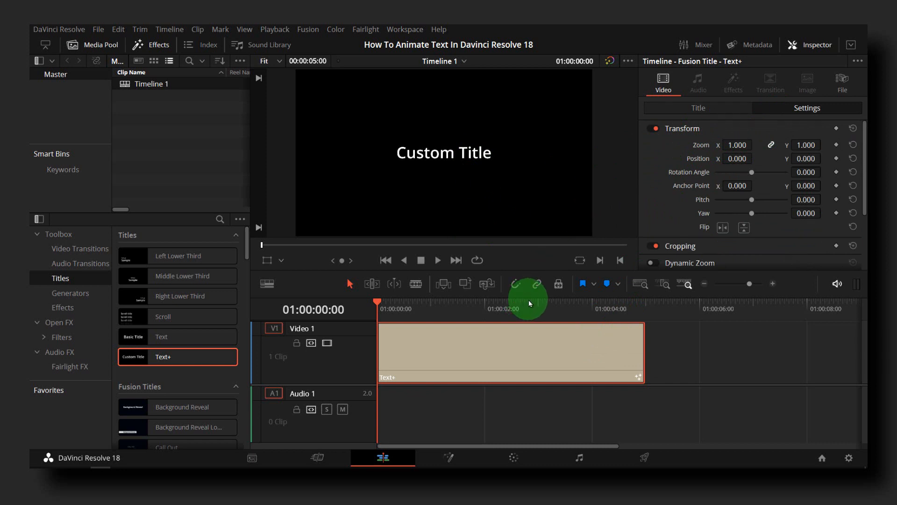
At 01:00:00:00, enable the title's transform handles in the viewer and move it off the frame's left side, to X about -1291
scroll(427, 175, "down", 2)
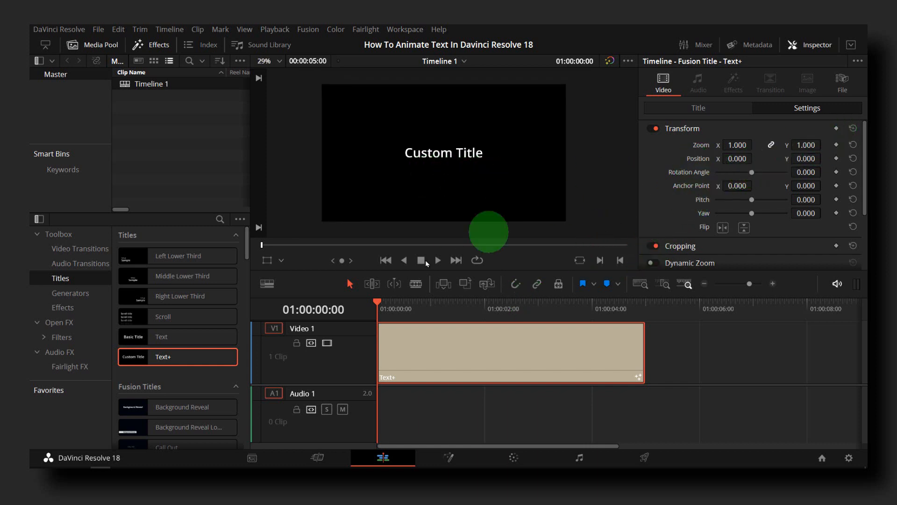
mouse_move(378, 306)
left_mouse_down()
mouse_move(387, 306)
mouse_move(378, 304)
left_mouse_up()
scroll(363, 381, "up", 1)
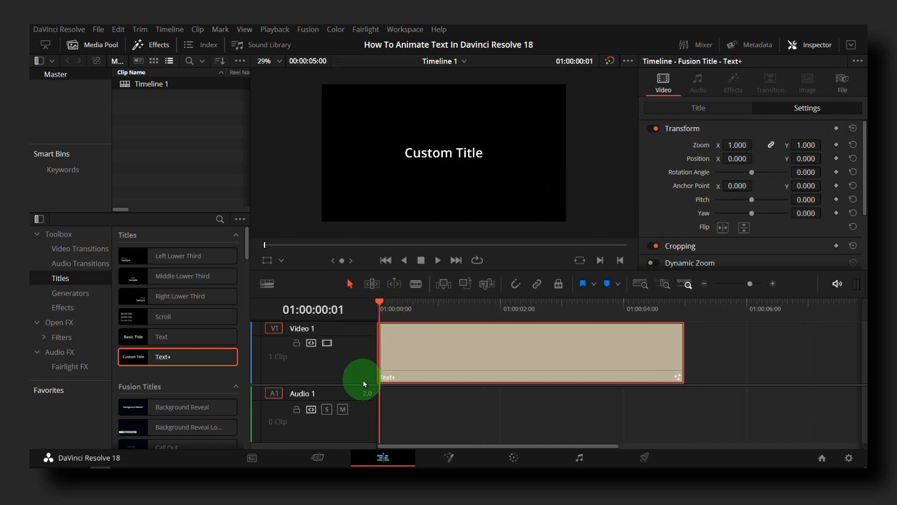
scroll(388, 341, "up", 3)
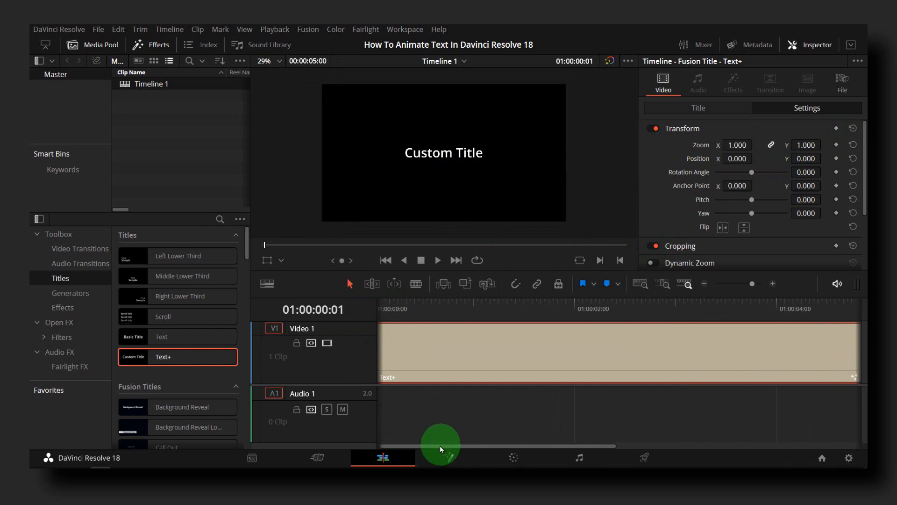
left_click_drag(440, 446, 405, 446)
left_click_drag(380, 306, 368, 307)
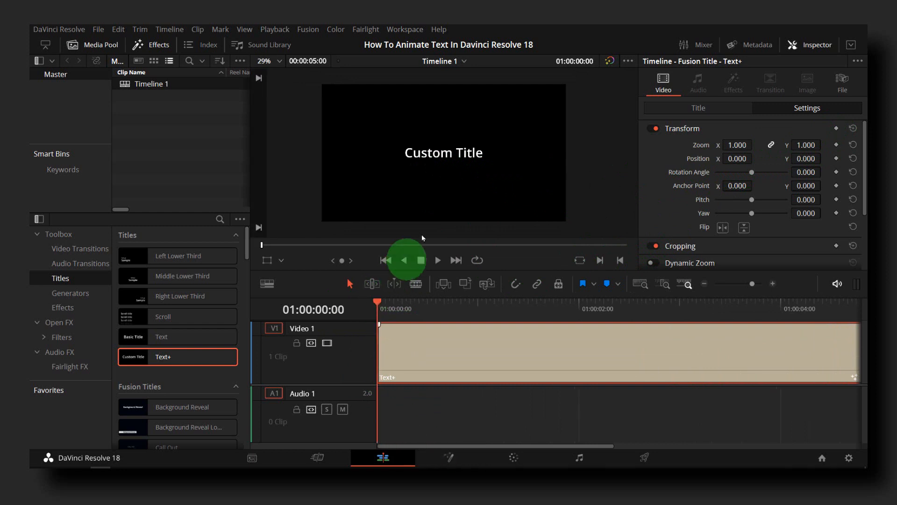
left_click(434, 176)
left_click(274, 233)
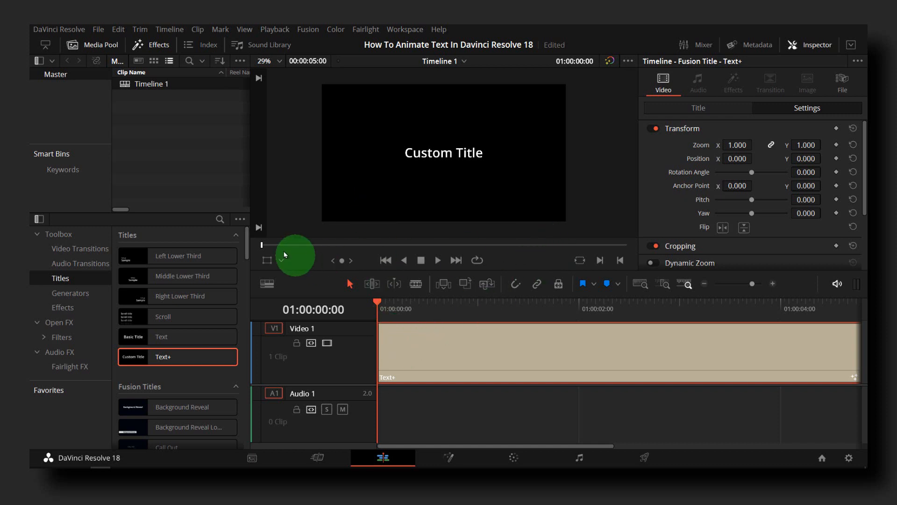
left_click(267, 259)
left_click_drag(464, 186, 303, 189)
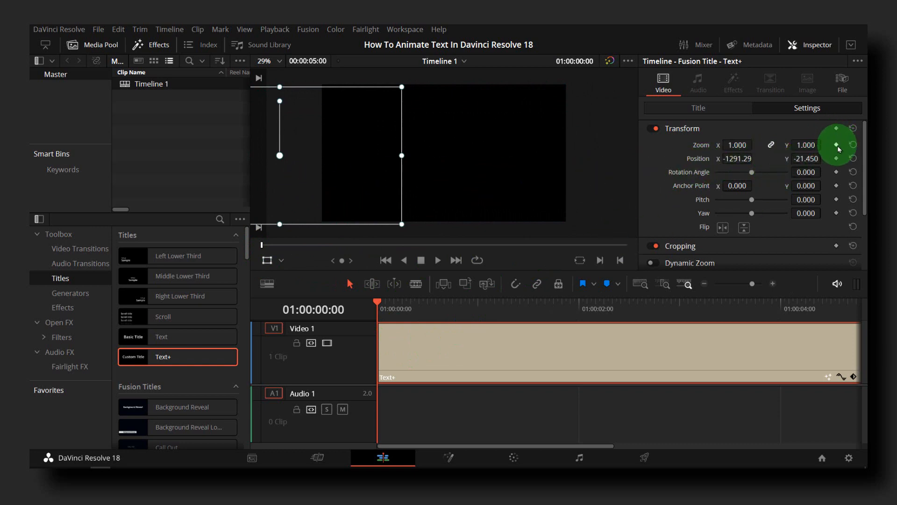
Keyframe the title's zoom and position at the first frame, and place it near the frame's centre at 01:00:00:15, X about -29
left_click(836, 144)
left_click(836, 158)
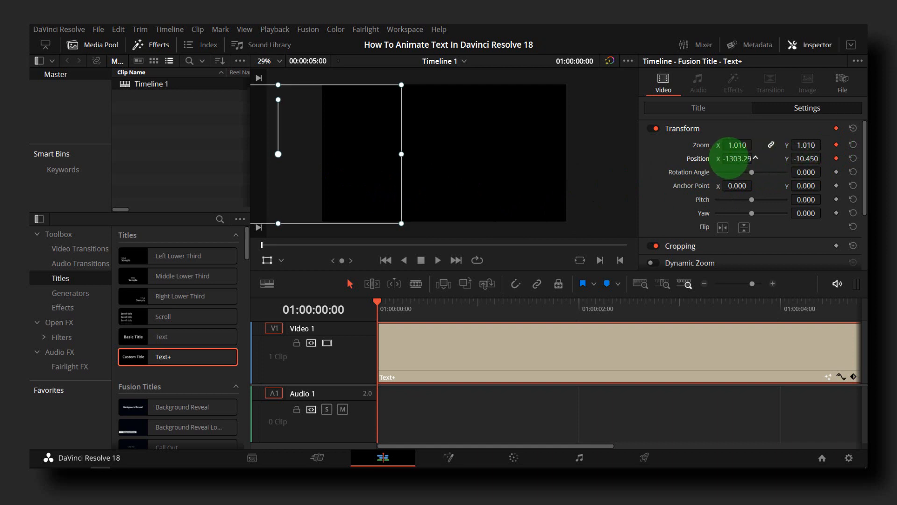
left_click_drag(729, 159, 845, 161)
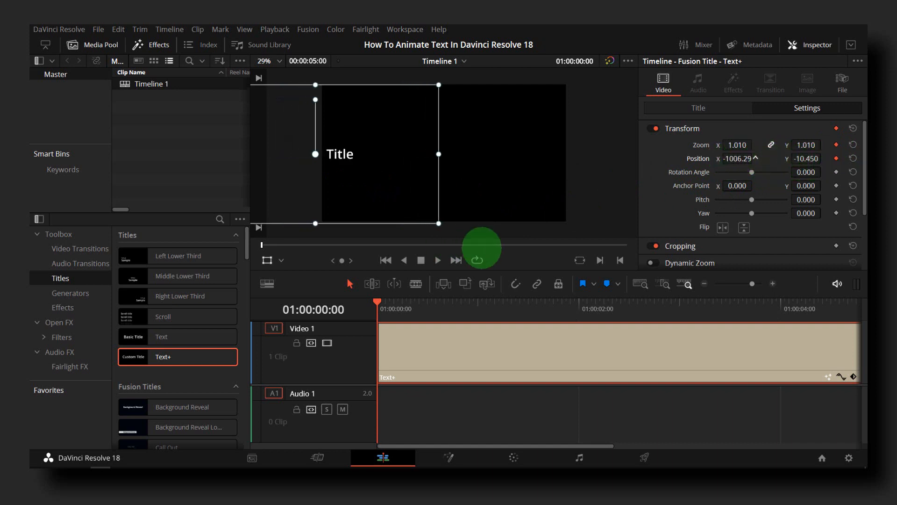
left_click_drag(481, 248, 591, 242)
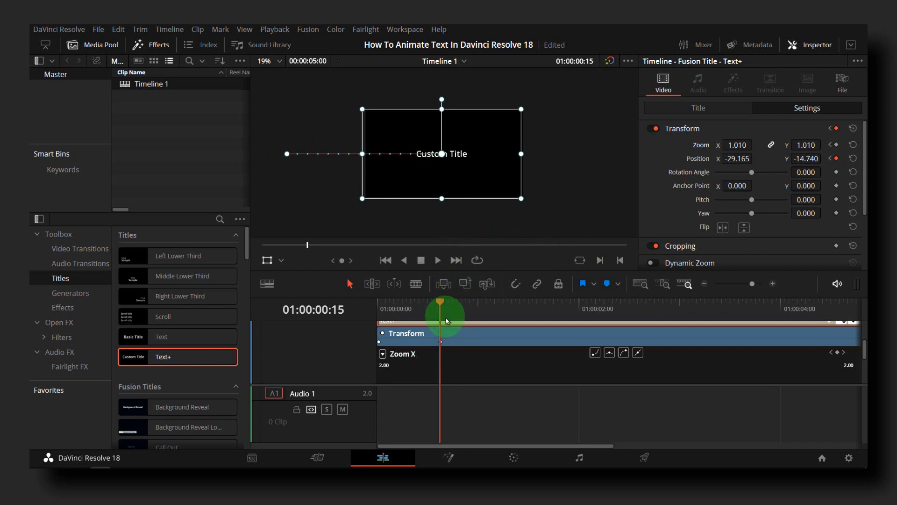
At 01:00:01:05, keyframe the title off the frame's right side with position X at about 1538
scroll(464, 344, "down", 3)
left_click_drag(441, 302, 502, 304)
left_click(455, 171)
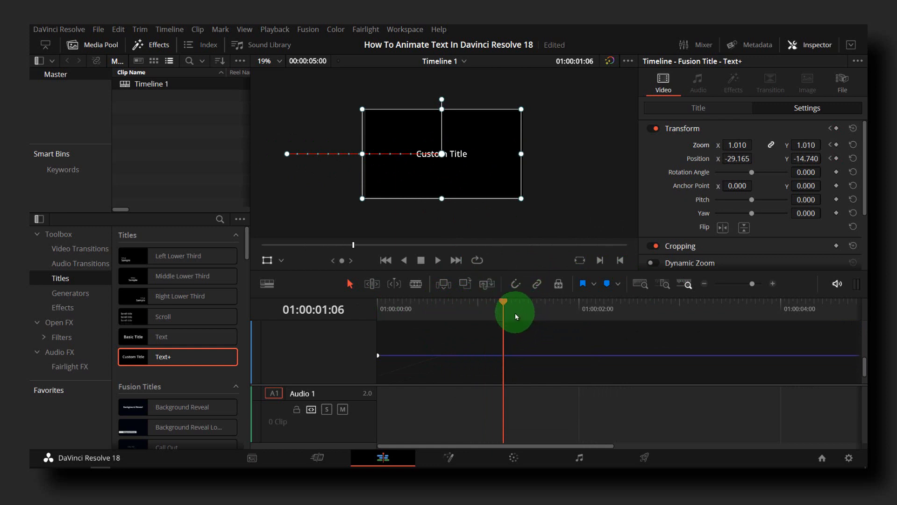
left_click_drag(502, 305, 499, 304)
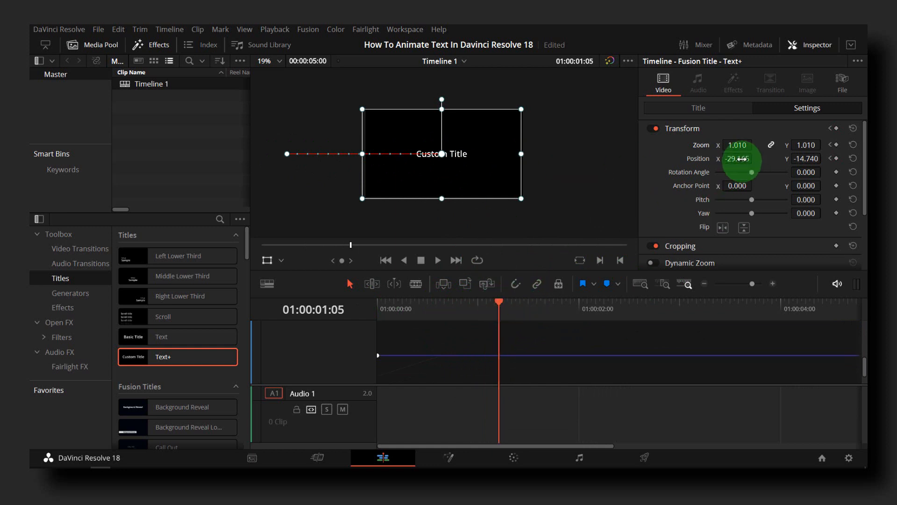
left_click_drag(738, 158, 766, 257)
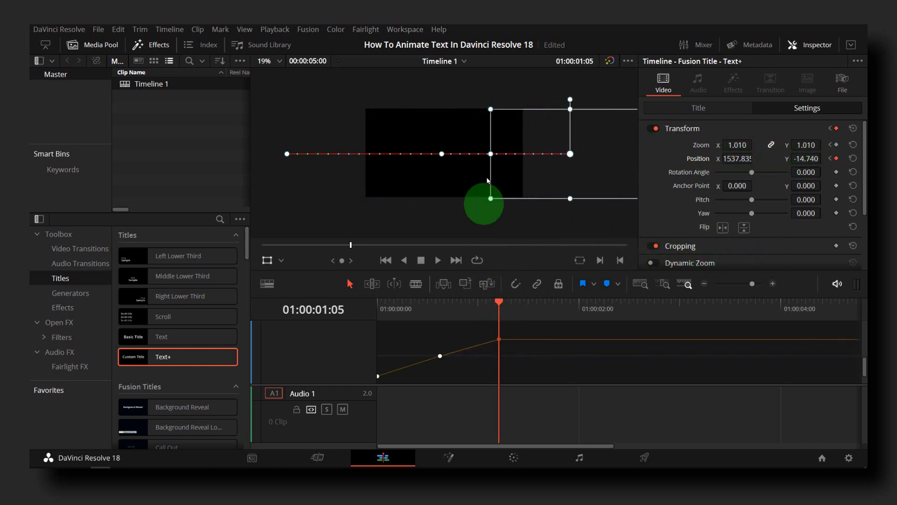
Play the title's slide across the frame from the start of the clip, and stop once it has left
left_click(496, 333)
left_click_drag(497, 305, 363, 310)
left_click(434, 260)
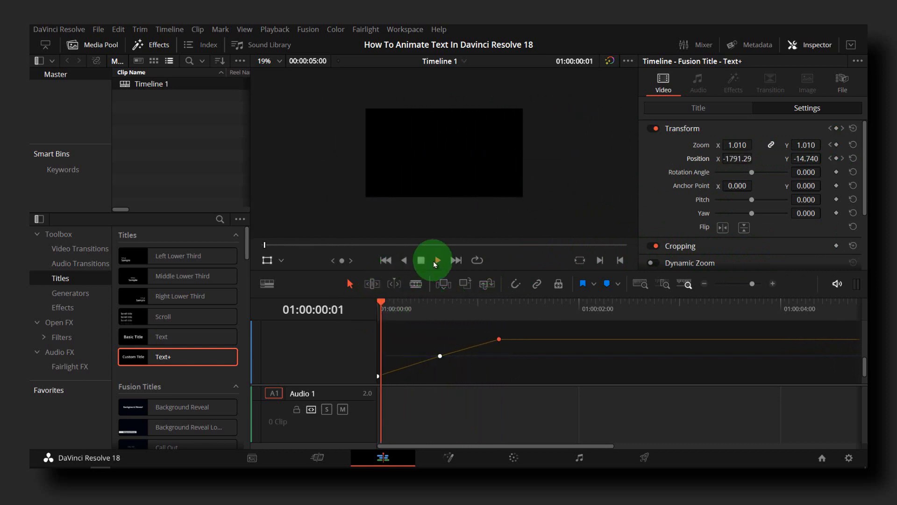
left_click(421, 260)
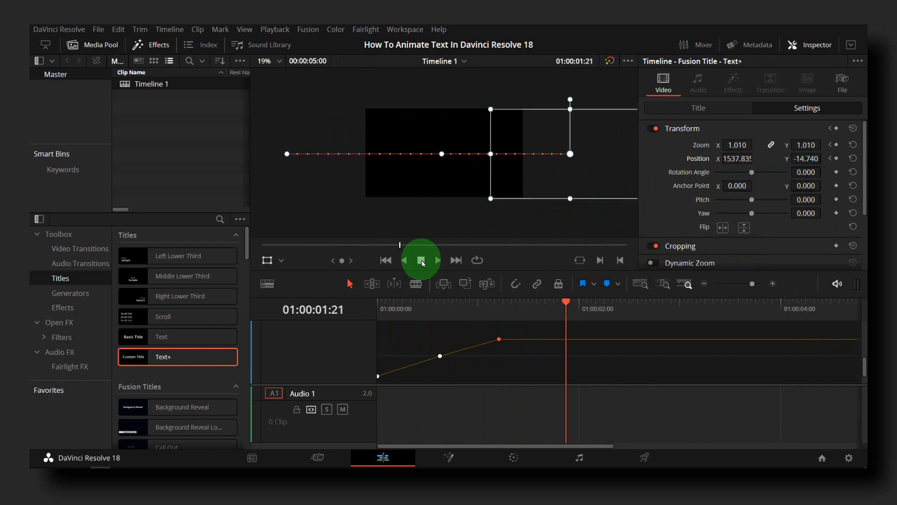
Move the last position X keyframe to just after 01:00:02:00, at X about 1075, and play the slide from the start
left_click(499, 338)
left_click_drag(499, 338, 600, 344)
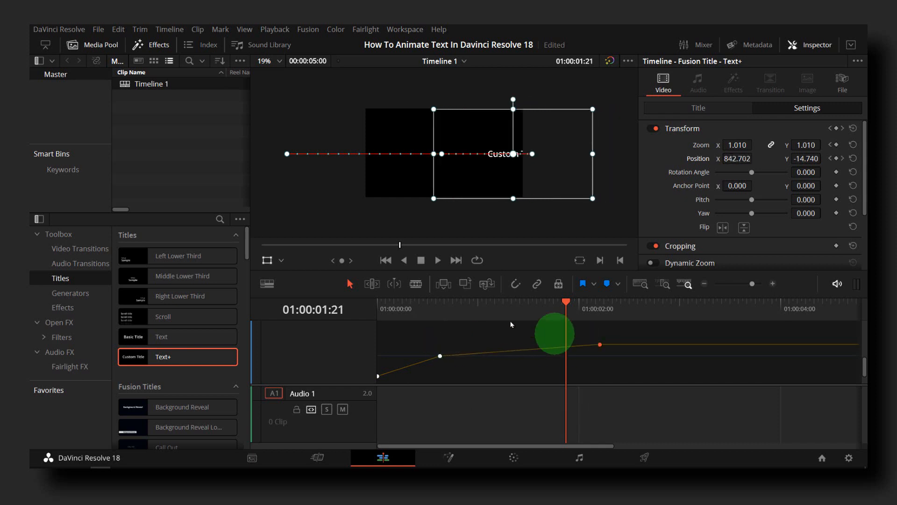
key("Home")
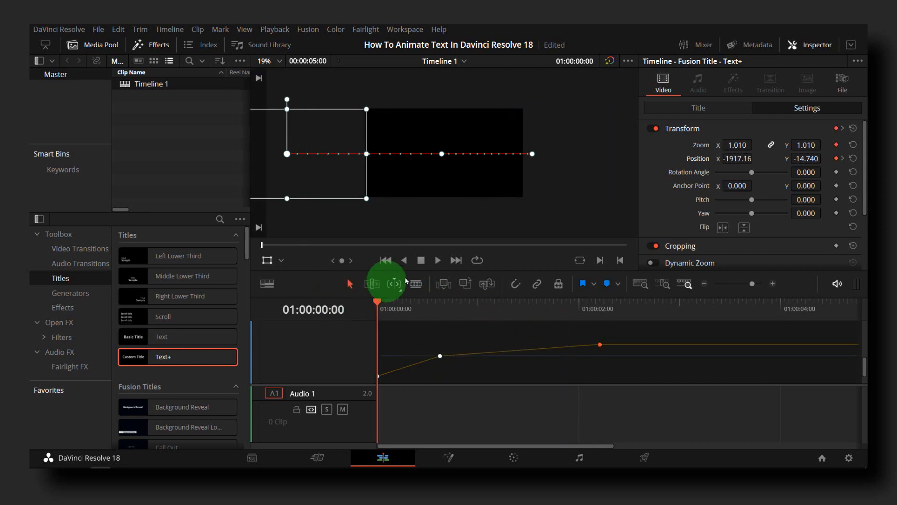
left_click(438, 260)
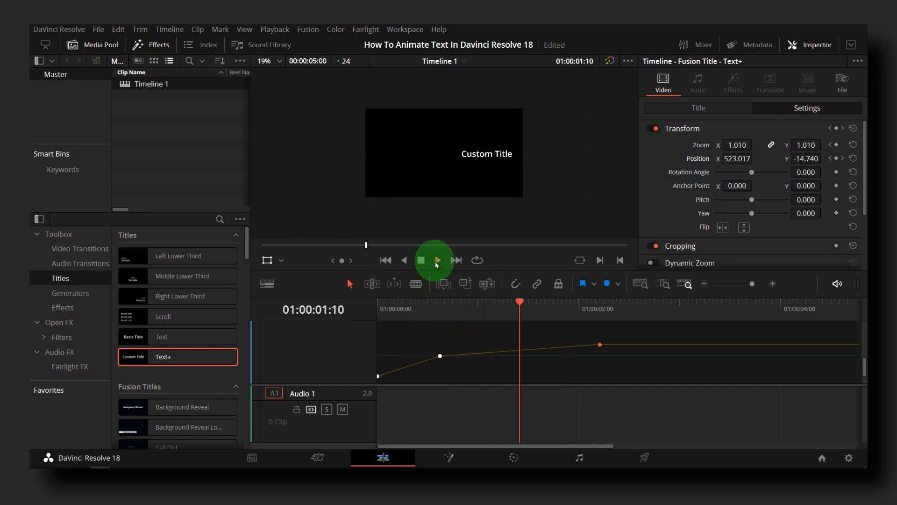
left_click(421, 259)
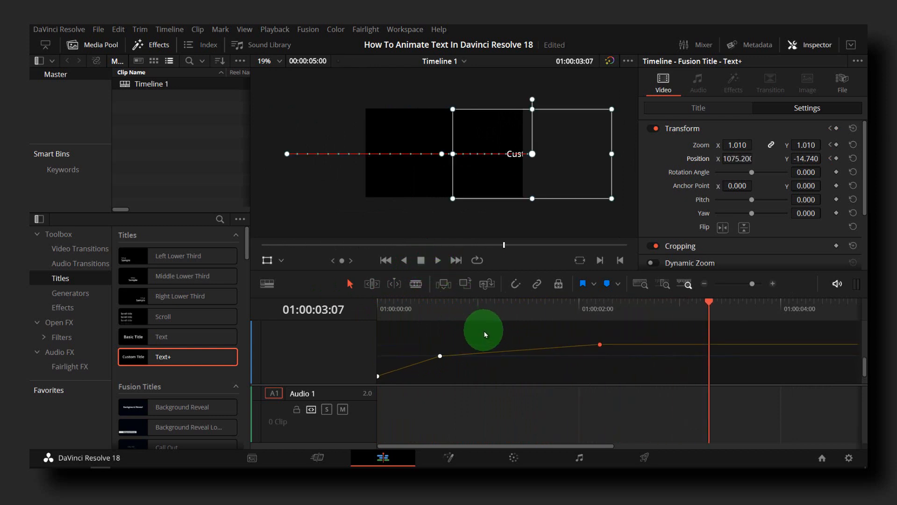
Move the last position X keyframe to just after 01:00:04:00, at X about 1434, and play the animation from the start
scroll(484, 330, "right", 5)
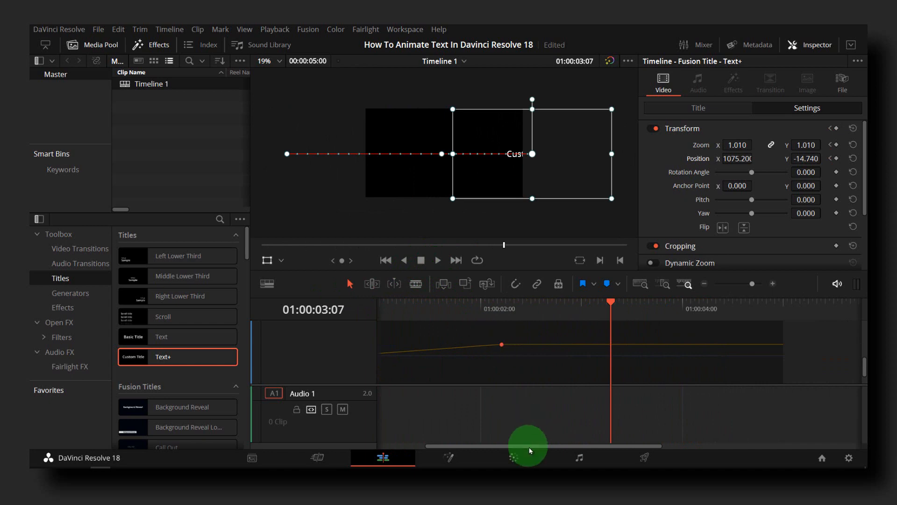
left_click_drag(603, 314, 492, 304)
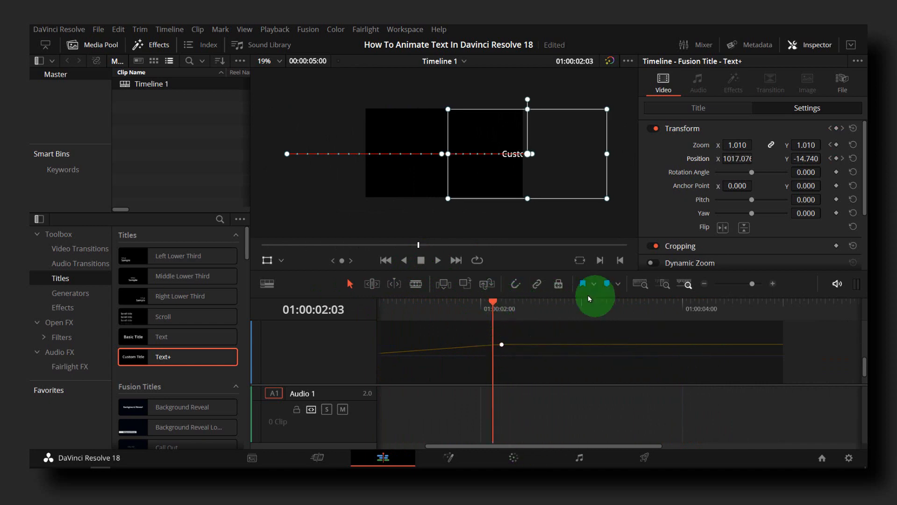
mouse_move(500, 344)
left_click_drag(500, 345, 703, 341)
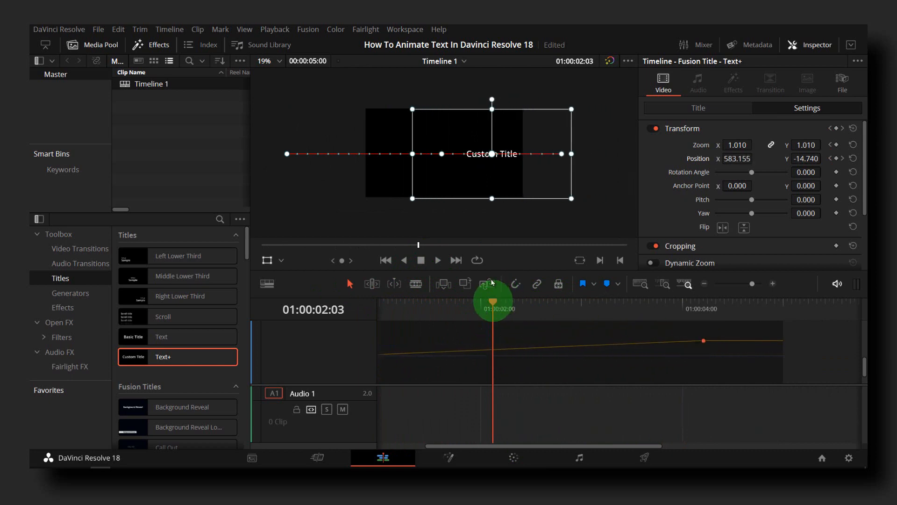
left_click_drag(478, 446, 431, 444)
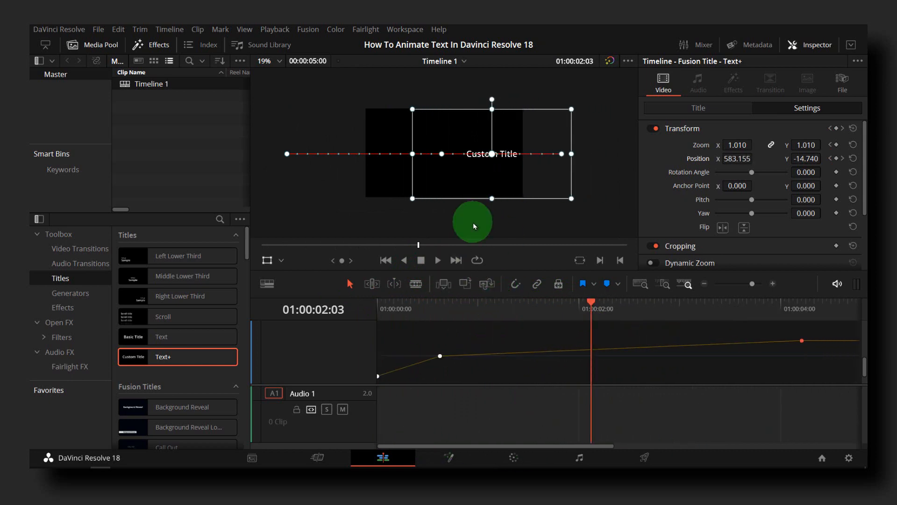
left_click_drag(590, 306, 376, 304)
left_click(437, 260)
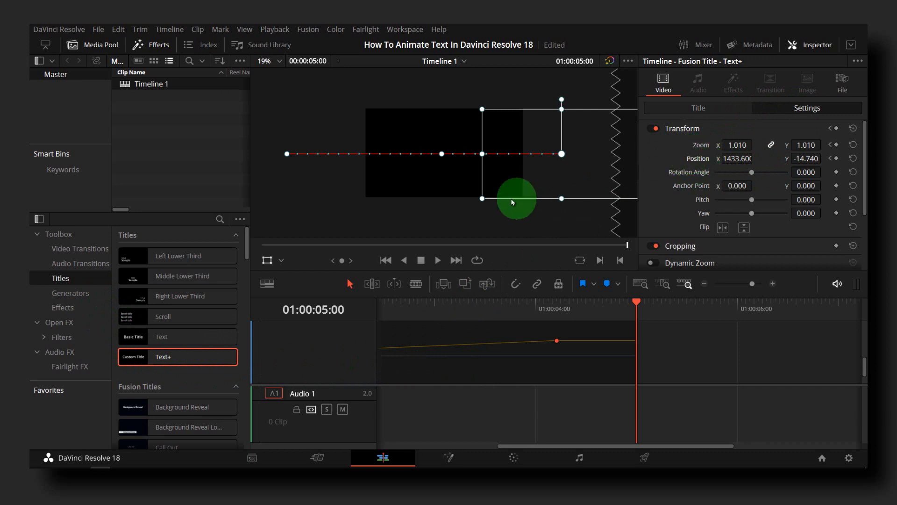
Keyframe the title's zoom at 4.41 at 01:00:00:17 and preview the growing text
left_click_drag(634, 301, 448, 298)
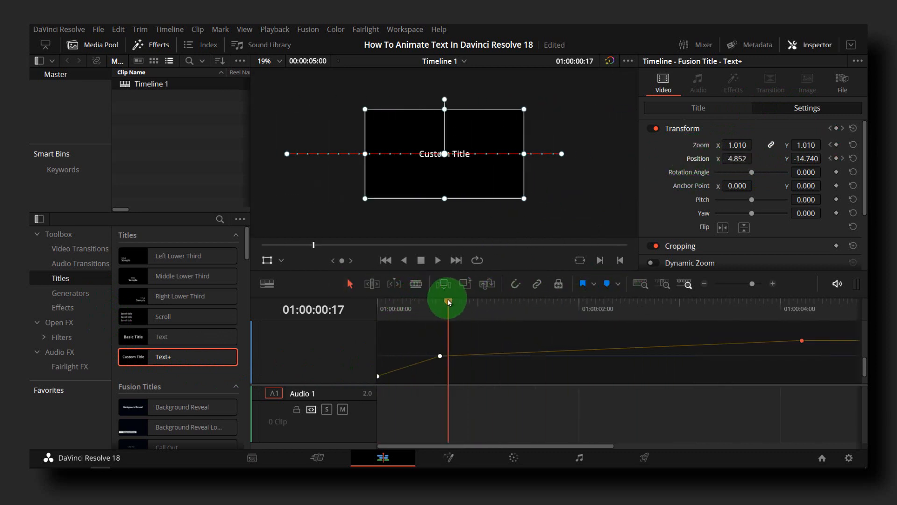
left_click_drag(734, 145, 837, 145)
scroll(463, 337, "down", 2)
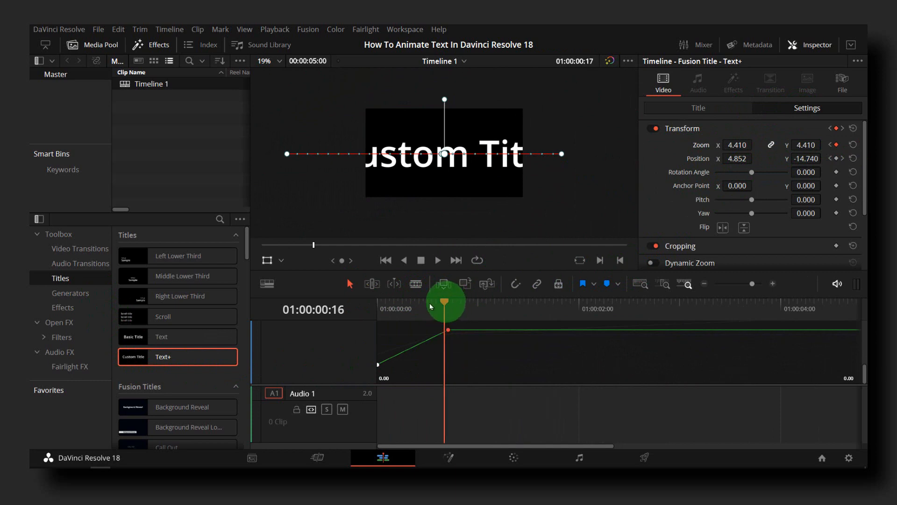
left_click(404, 262)
left_click(432, 259)
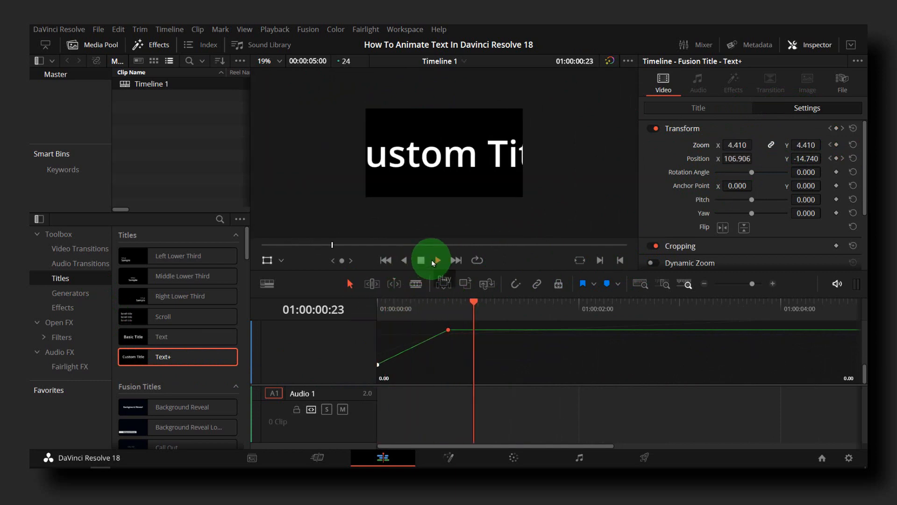
Keyframe the title's zoom down to 1.51 at 01:00:01:00
left_click_drag(575, 303, 478, 303)
left_click(727, 156)
left_click_drag(727, 155, 576, 347)
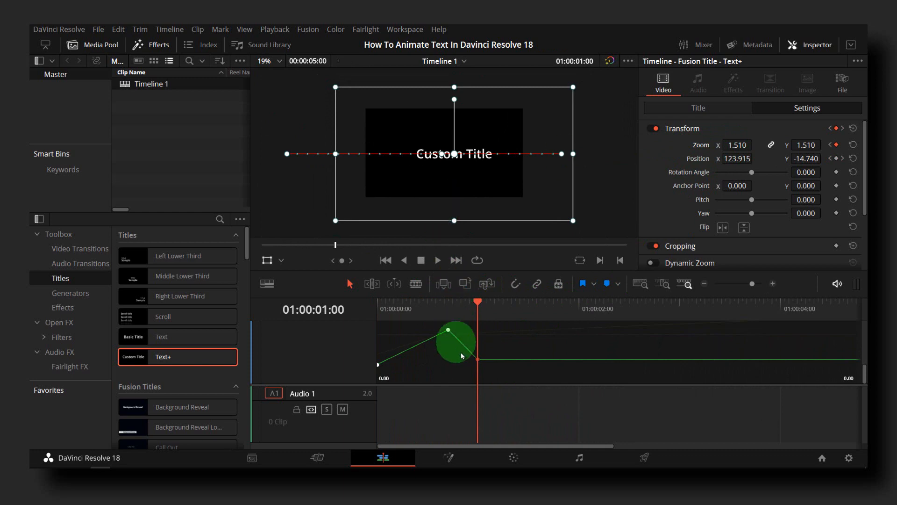
mouse_move(473, 355)
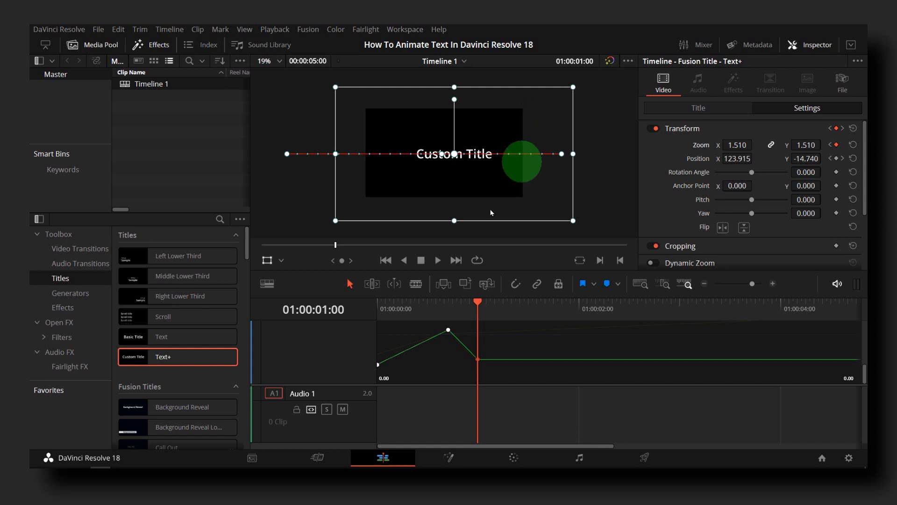
Play the combined slide and zoom animation from 01:00:00:00, and stop it after the zoom has finished
left_click_drag(475, 301, 458, 303)
left_click(395, 305)
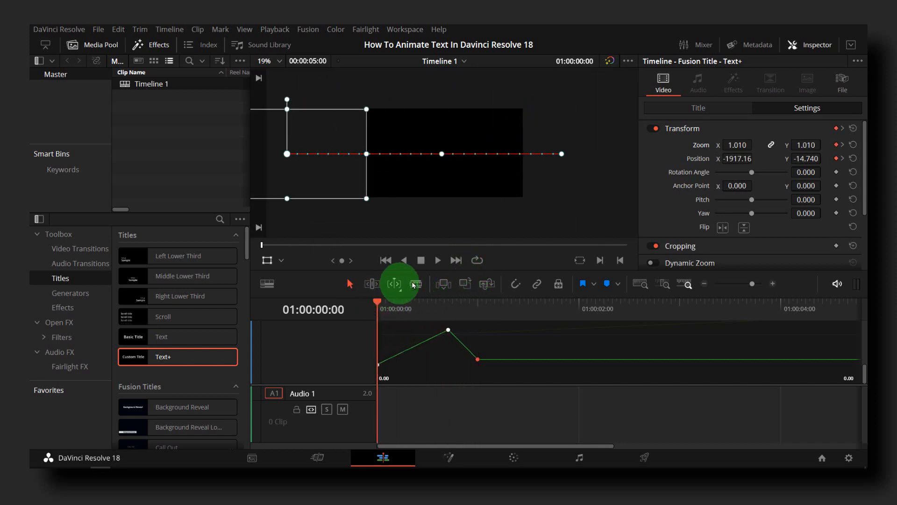
left_click(437, 260)
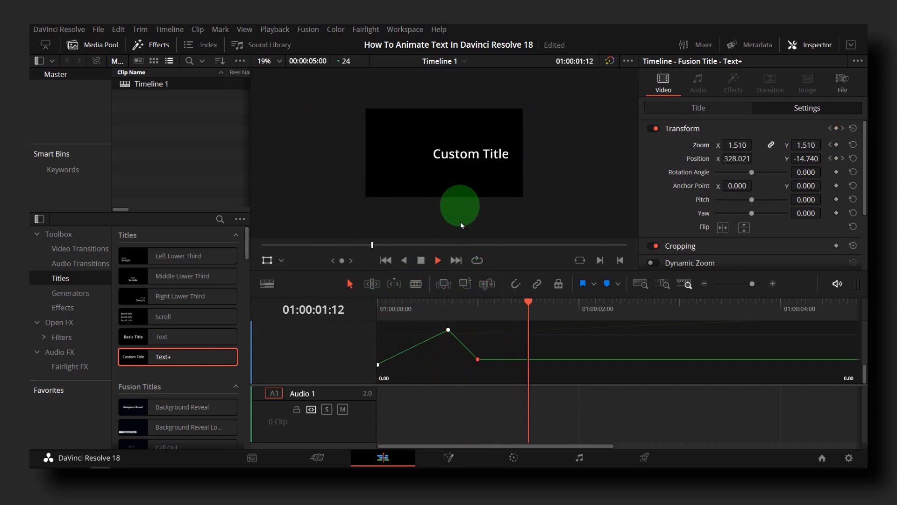
left_click(423, 260)
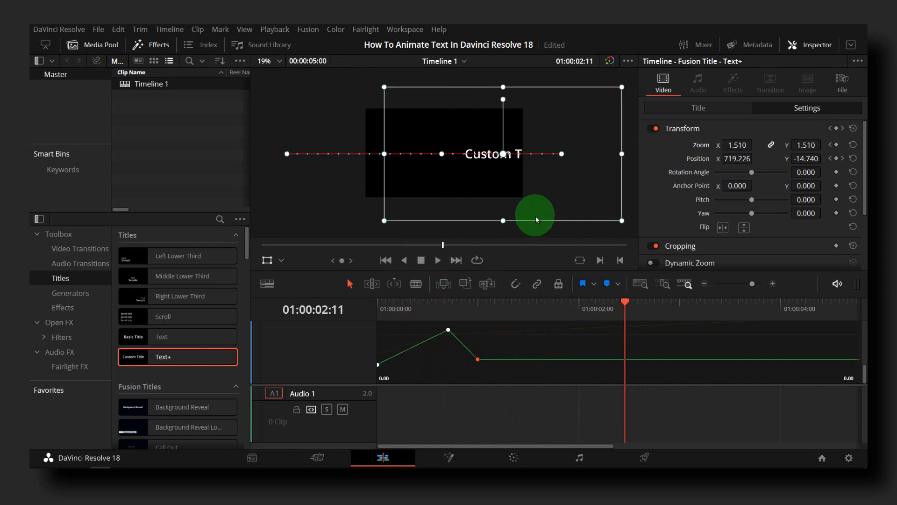